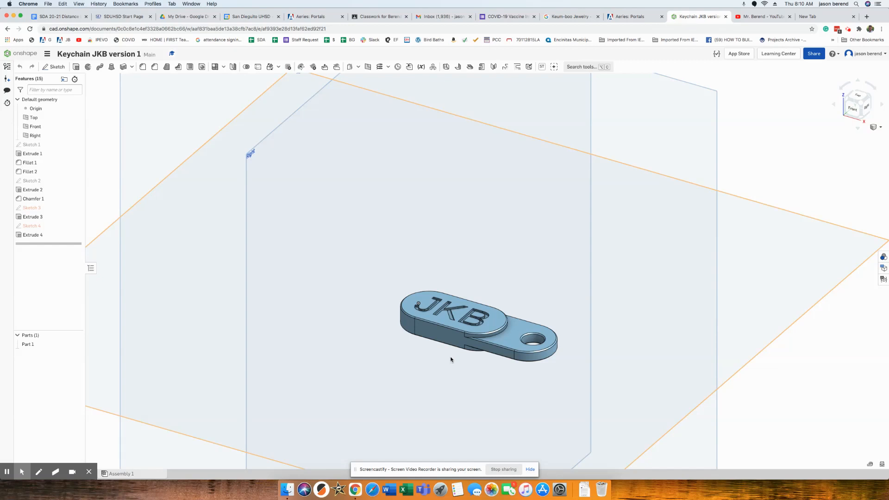
# - Leave the keychain model and open the "Period 1 build plate for Prusa 3D printer" document from the Jewelry Period 1 team
pyautogui.scroll(5, 452, 361)
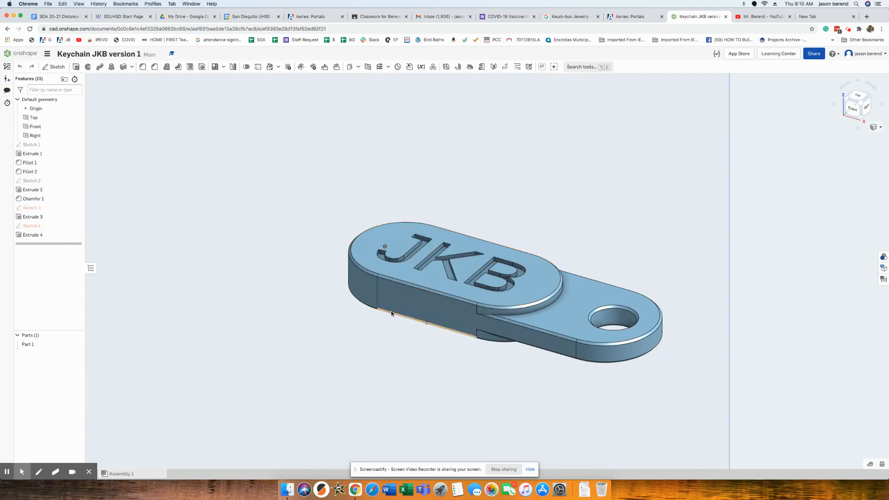
pyautogui.click(19, 55)
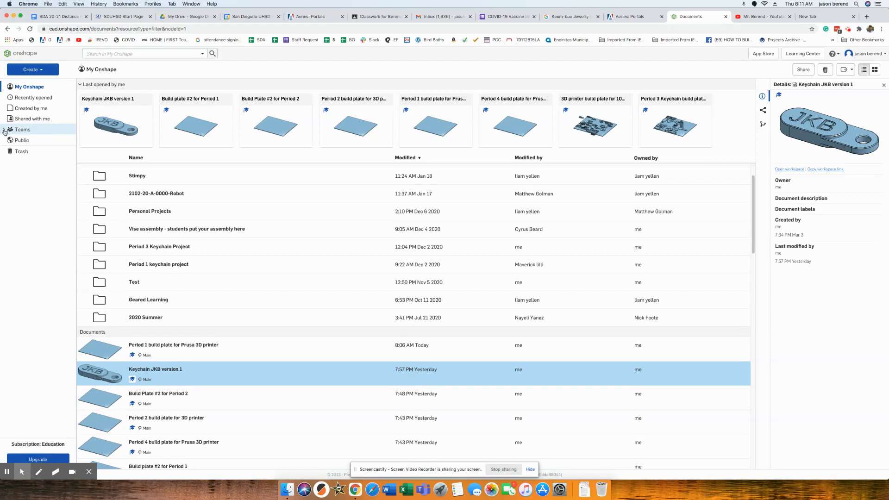
pyautogui.click(4, 131)
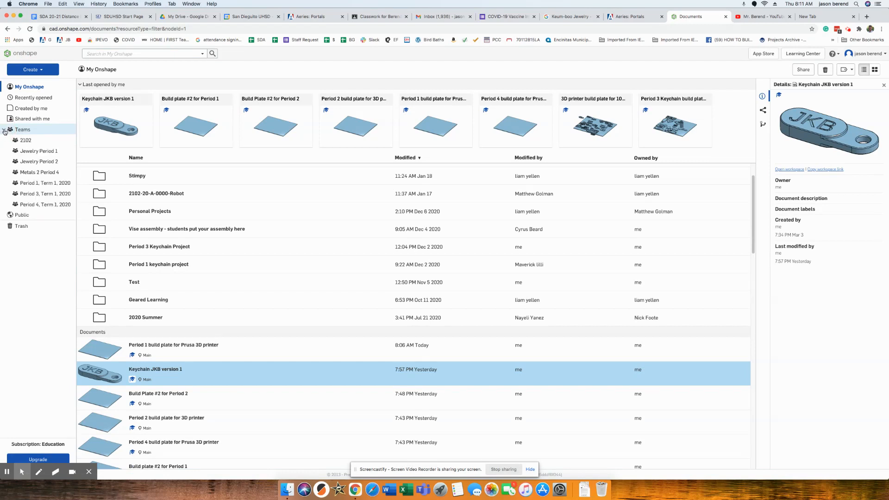
pyautogui.click(31, 153)
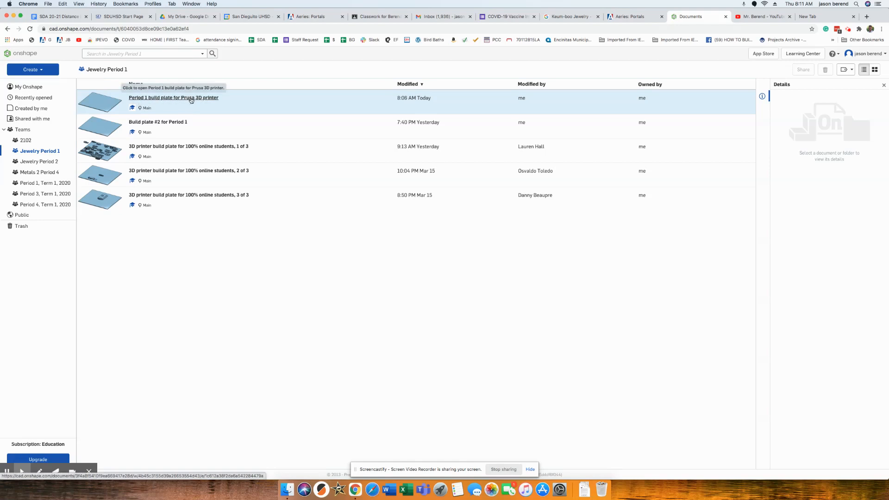
pyautogui.click(190, 98)
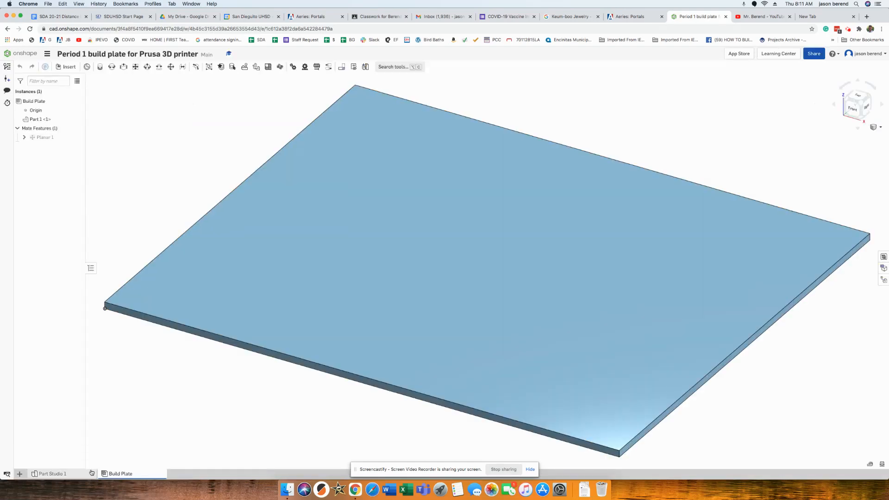
# - Examine the plate model in Part Studio 1 and return to the Build Plate assembly
pyautogui.moveTo(73, 474)
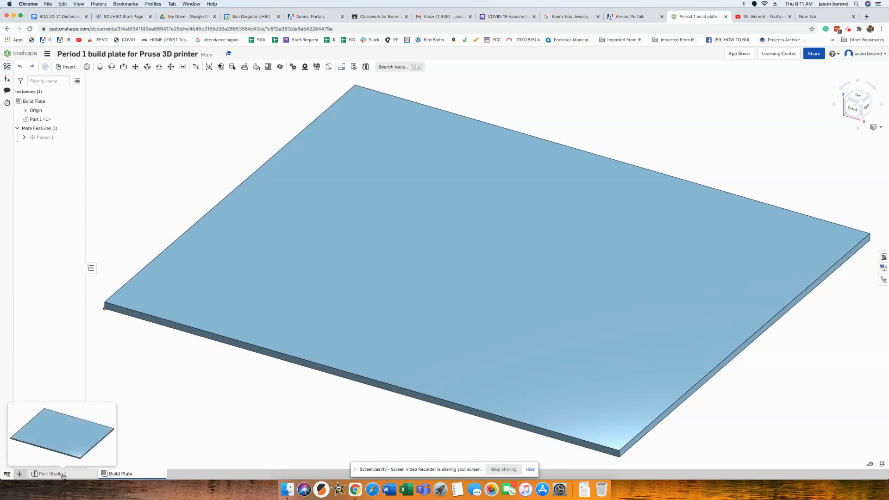
pyautogui.click(60, 475)
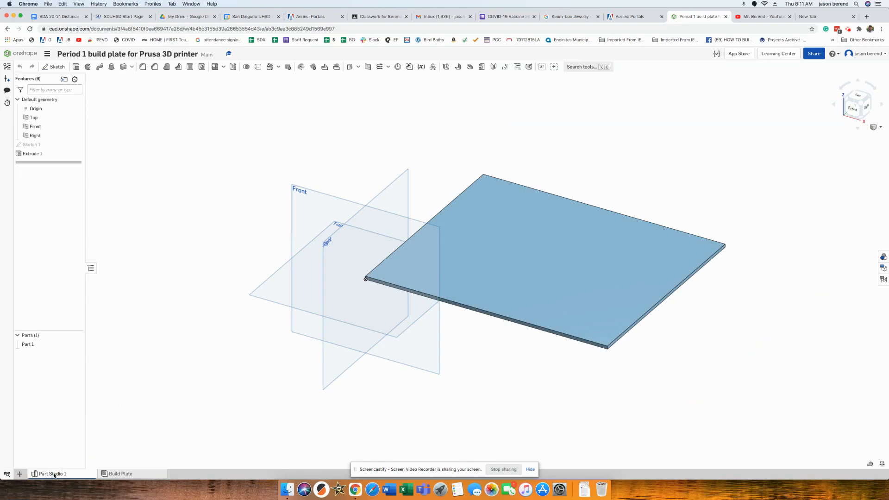
pyautogui.moveTo(125, 476)
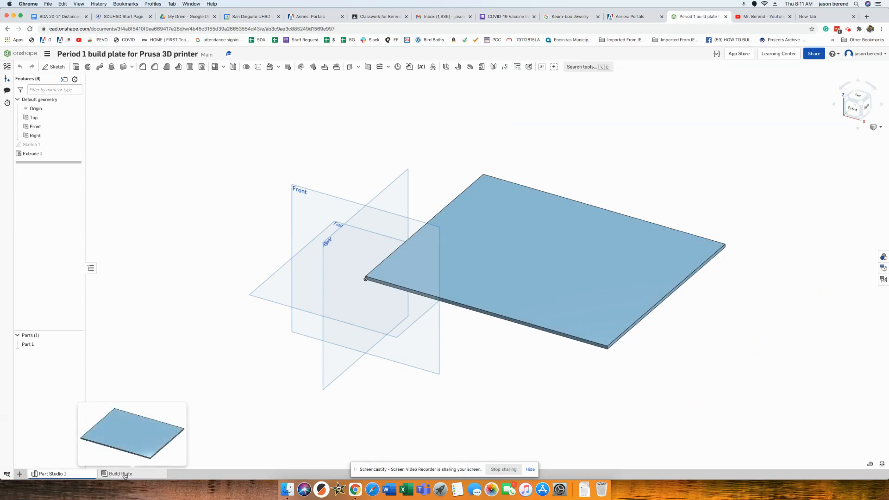
pyautogui.click(123, 474)
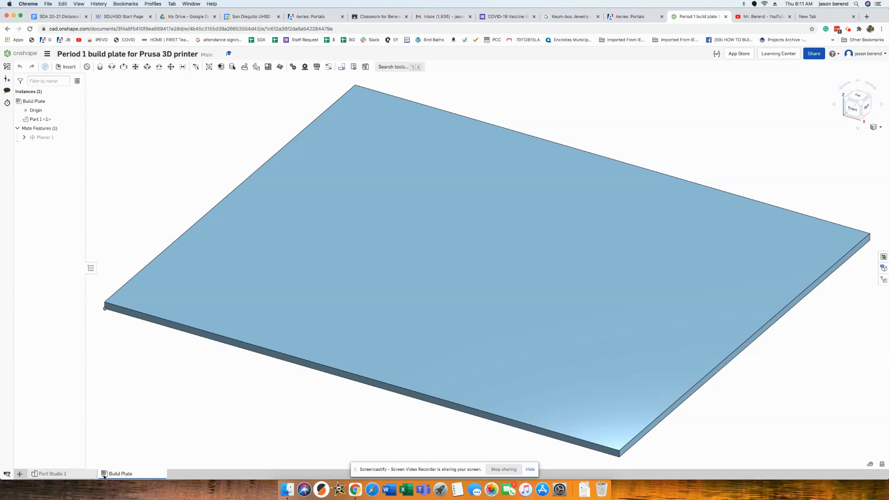
pyautogui.moveTo(105, 477)
# - Insert Part 1 from the My Onshape document "Keychain JKB version 1" and place it near the build plate's front-left corner
pyautogui.click(69, 68)
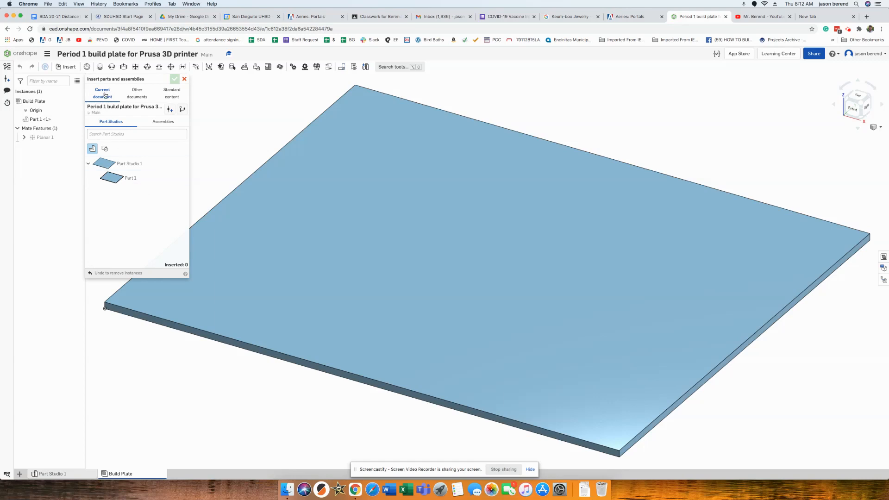
pyautogui.click(136, 95)
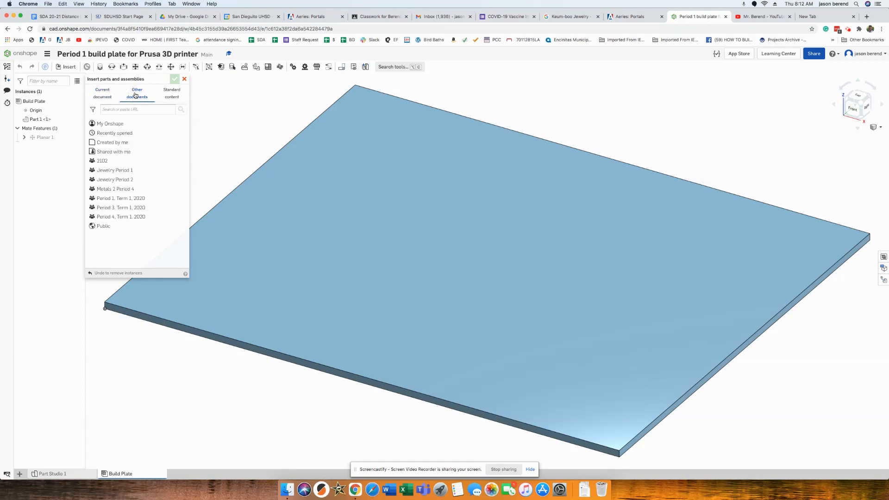
pyautogui.click(110, 124)
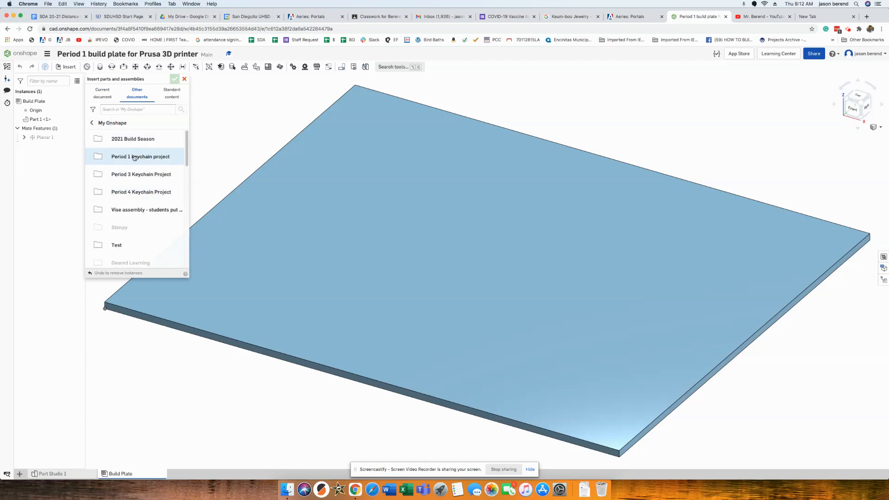
pyautogui.moveTo(186, 139); pyautogui.dragTo(182, 252)
pyautogui.click(137, 185)
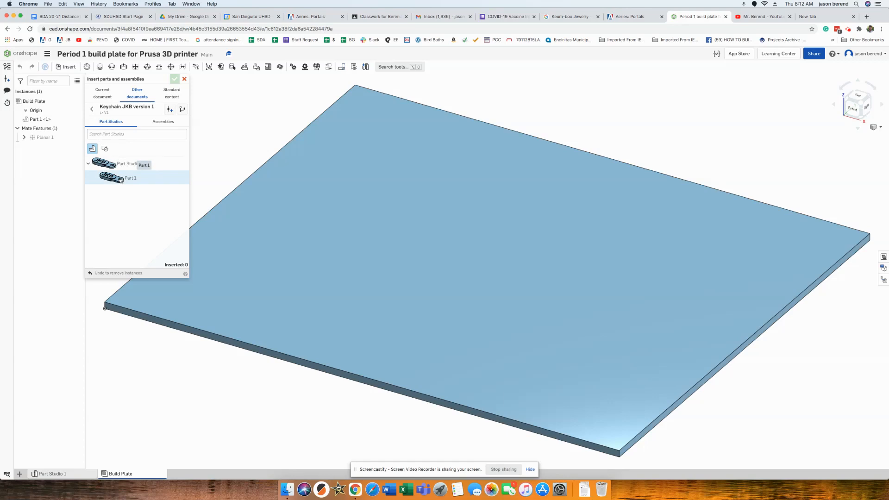
pyautogui.click(120, 179)
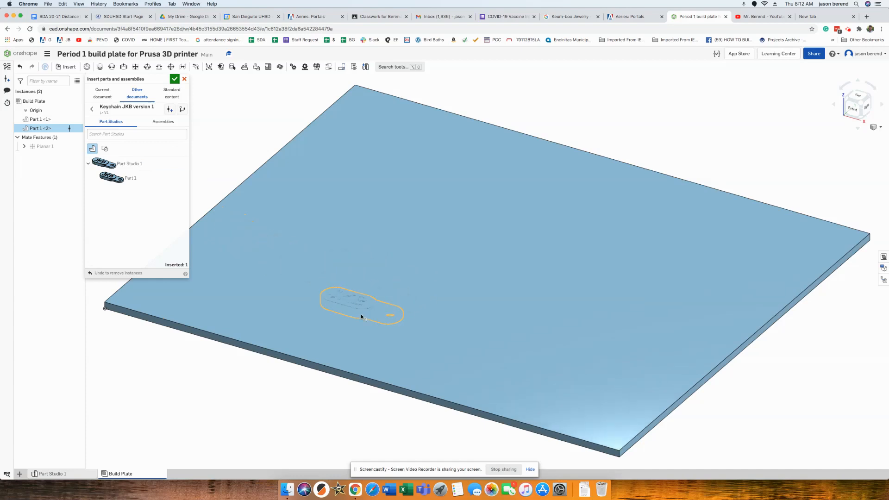
pyautogui.click(268, 289)
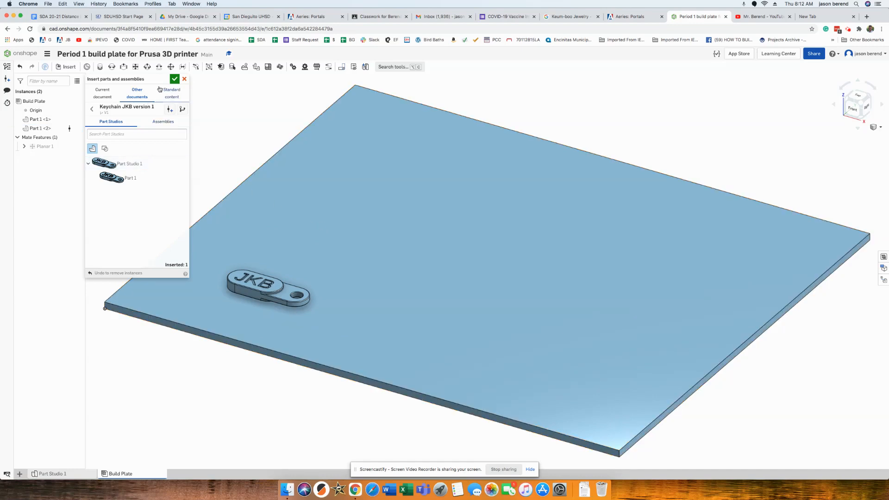
pyautogui.click(174, 80)
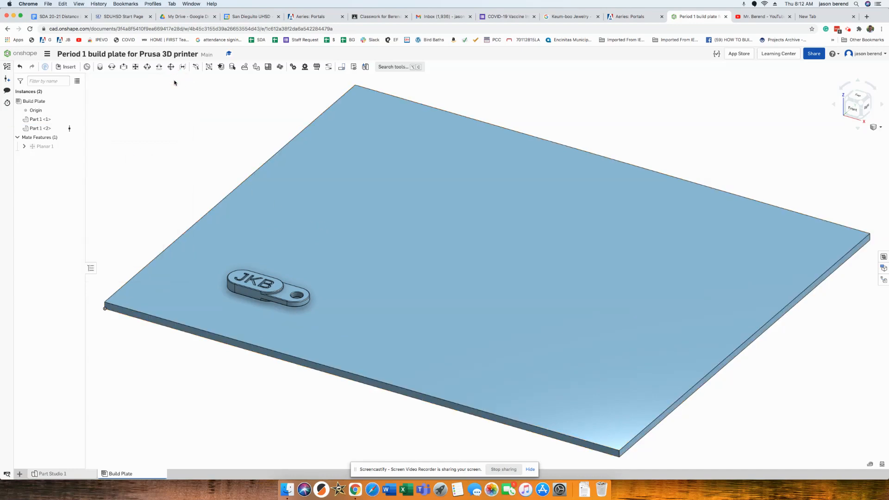
# - Begin a Planar mate with the build plate's top face as the first mate connector
pyautogui.click(252, 317)
pyautogui.moveTo(253, 317); pyautogui.dragTo(268, 290, button='right')
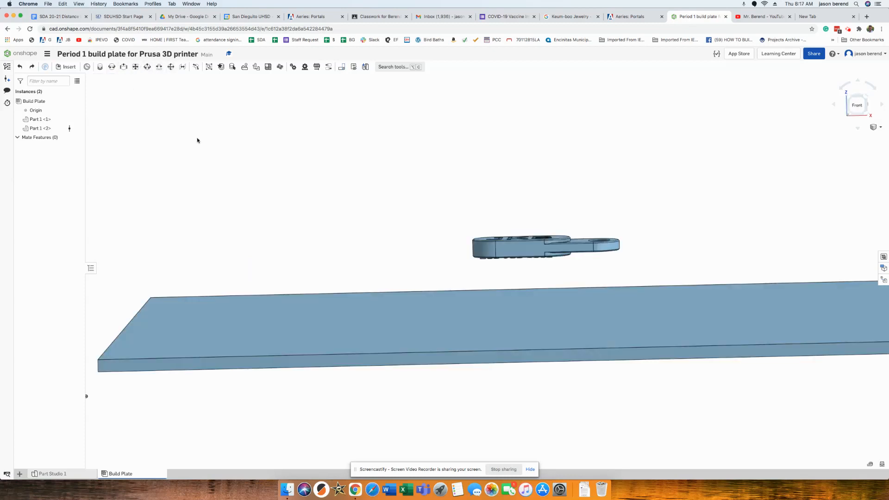
pyautogui.click(135, 67)
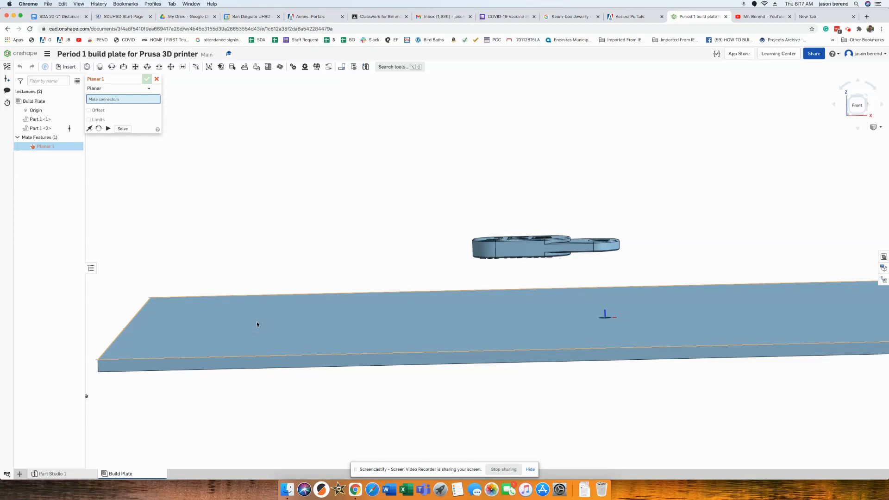
pyautogui.click(267, 354)
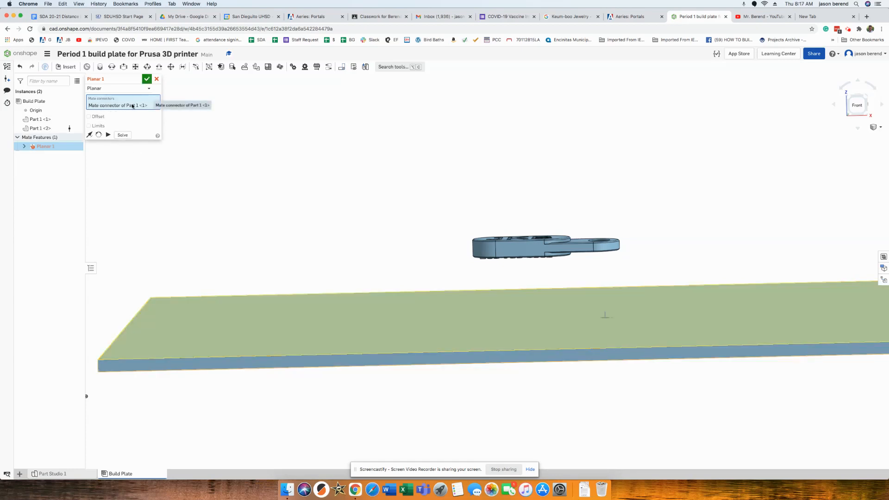
pyautogui.click(154, 106)
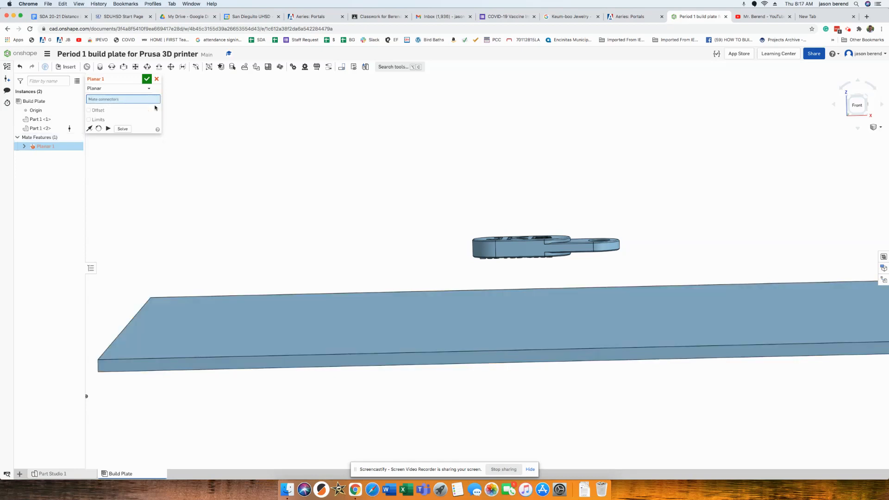
pyautogui.click(270, 321)
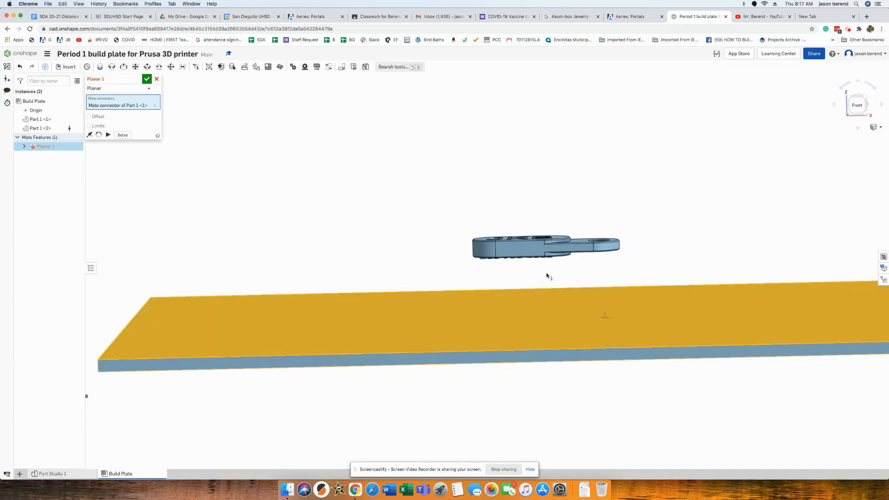
# - Complete the Planar mate using the flat underside of the keychain, behind its raised characters, as the second mate connector
pyautogui.moveTo(549, 274); pyautogui.dragTo(550, 262, button='right')
pyautogui.scroll(10, 549, 262)
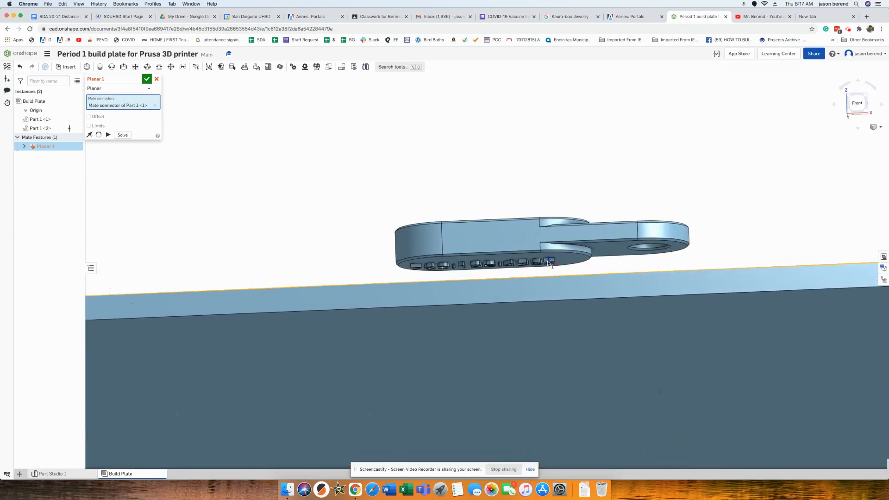
pyautogui.scroll(4, 545, 262)
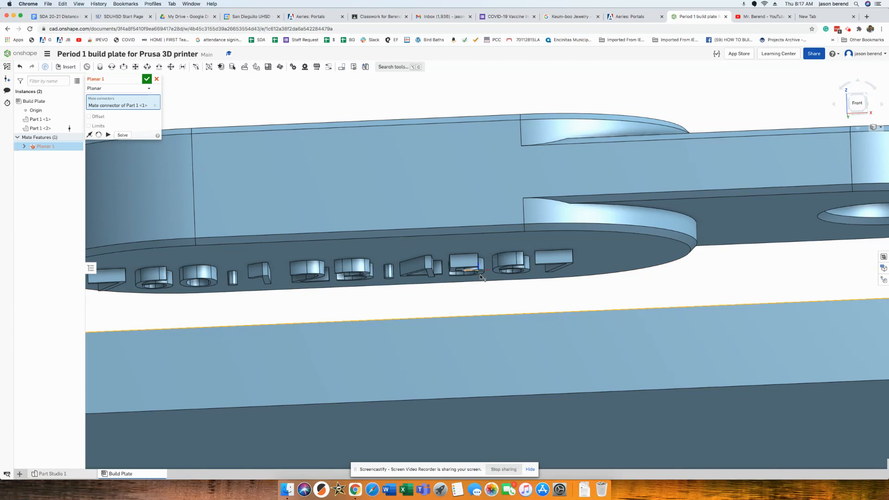
pyautogui.scroll(5, 480, 277)
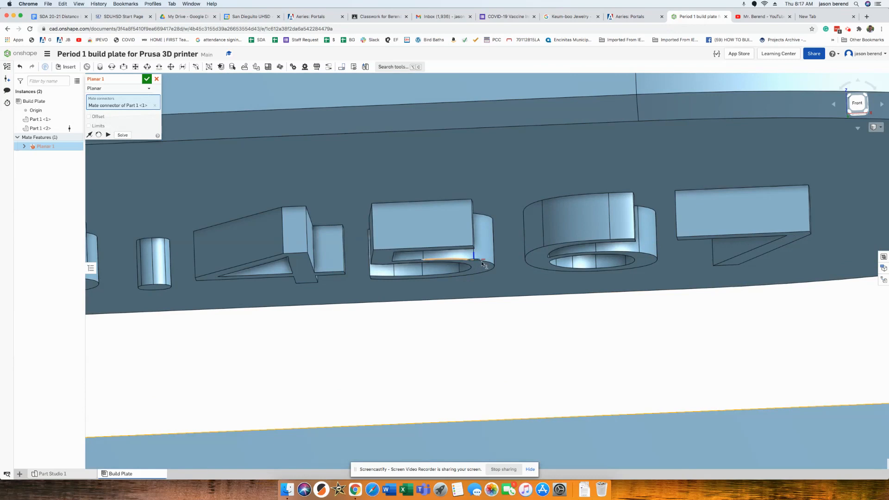
pyautogui.scroll(-3, 486, 262)
pyautogui.scroll(-2, 486, 262)
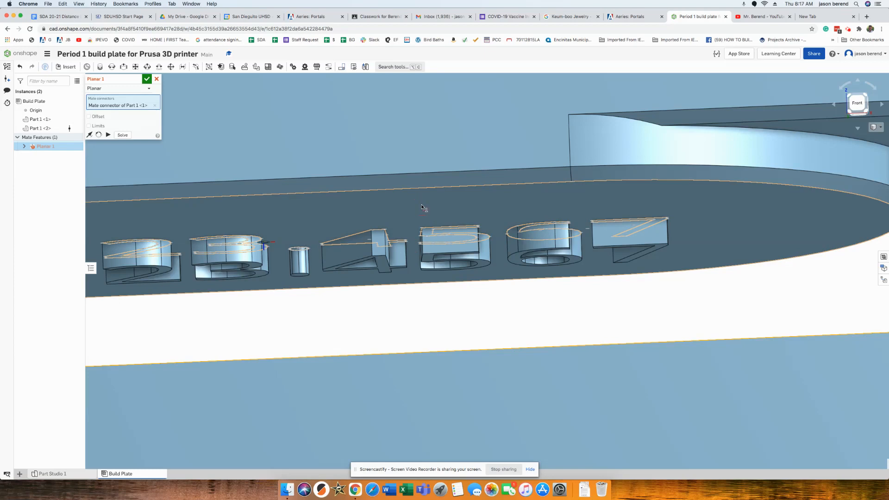
pyautogui.click(422, 208)
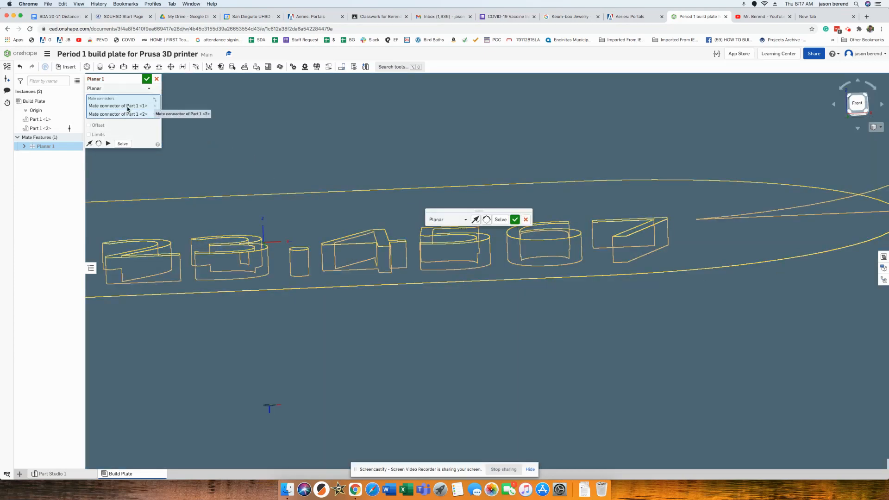
pyautogui.click(147, 79)
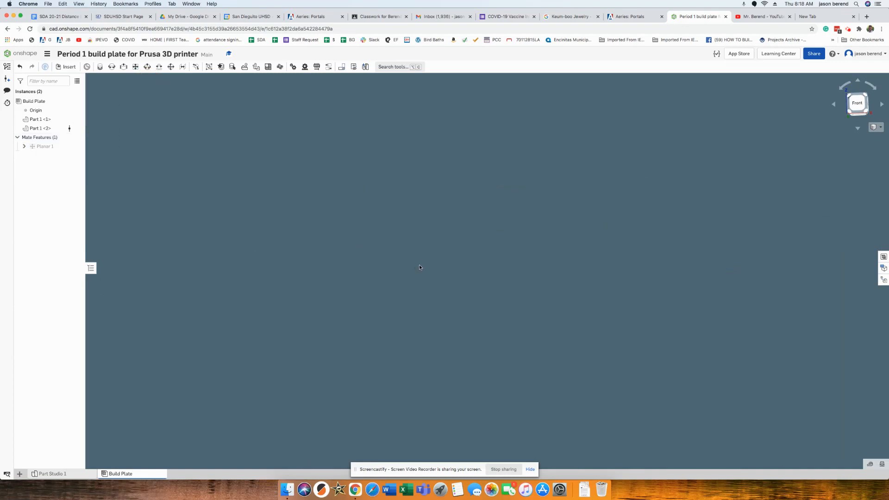
# - Move the keychain across the build plate's surface from the middle to near the plate's left edge
pyautogui.moveTo(633, 191); pyautogui.dragTo(634, 222, button='right')
pyautogui.click(859, 94)
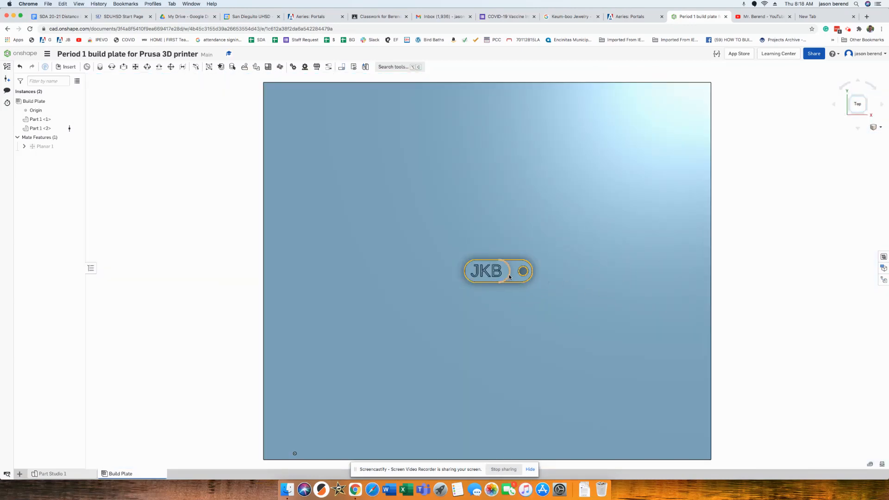
pyautogui.moveTo(507, 277); pyautogui.dragTo(347, 304)
pyautogui.moveTo(409, 314); pyautogui.dragTo(411, 278, button='right')
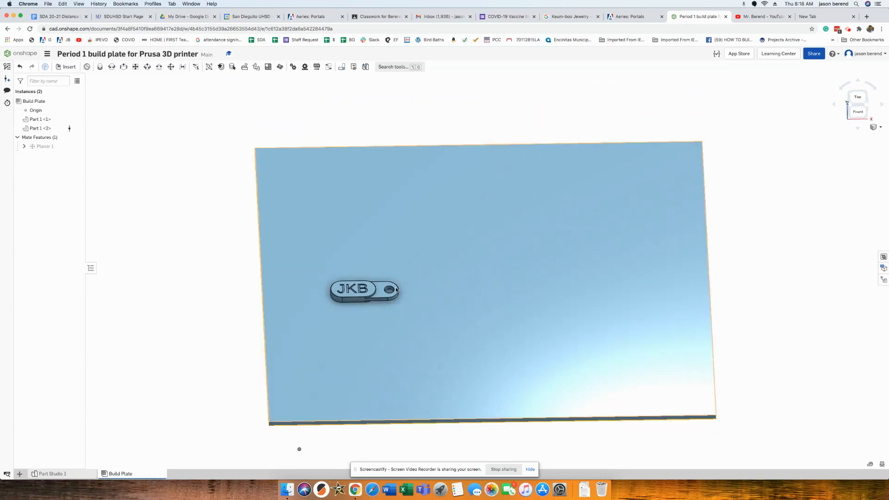
pyautogui.moveTo(369, 288); pyautogui.dragTo(329, 324)
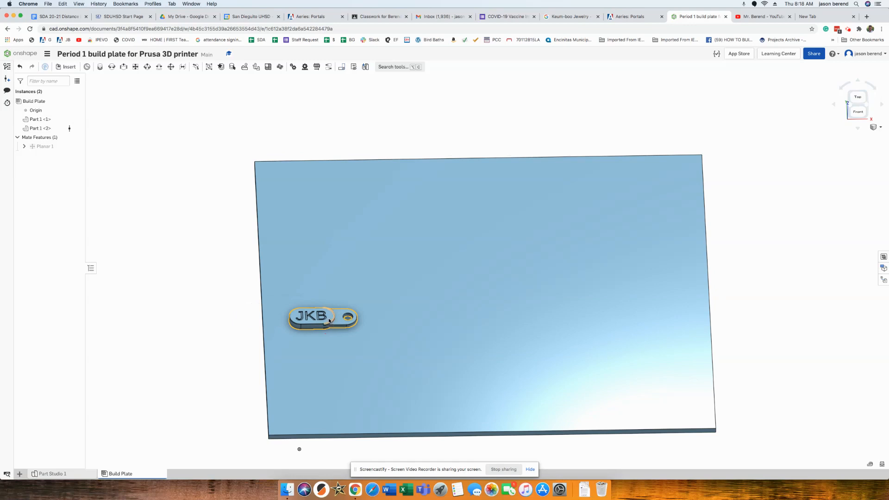
pyautogui.rightClick(44, 146)
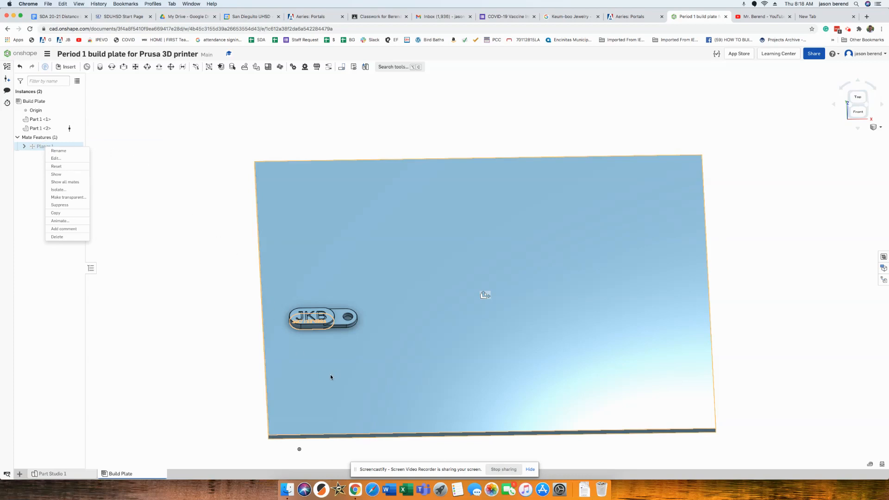
pyautogui.click(136, 72)
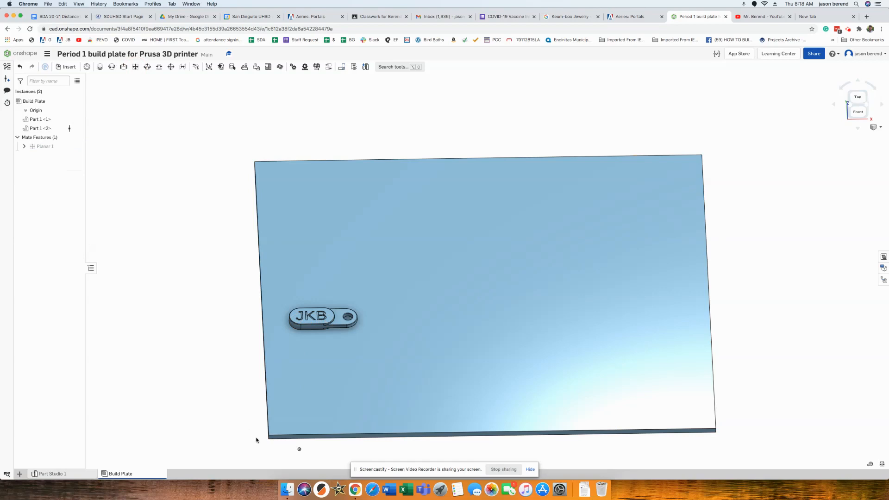
# - Select the bottom front-left corner point of the build plate
pyautogui.scroll(5, 260, 441)
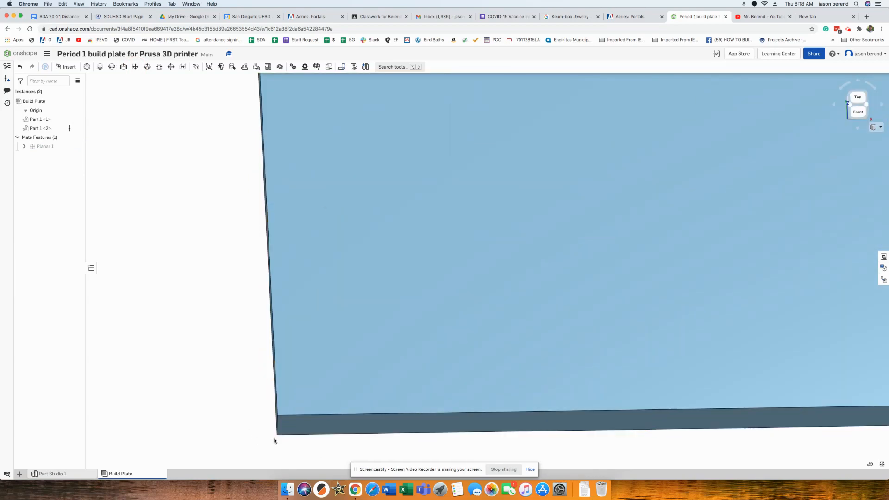
pyautogui.click(276, 435)
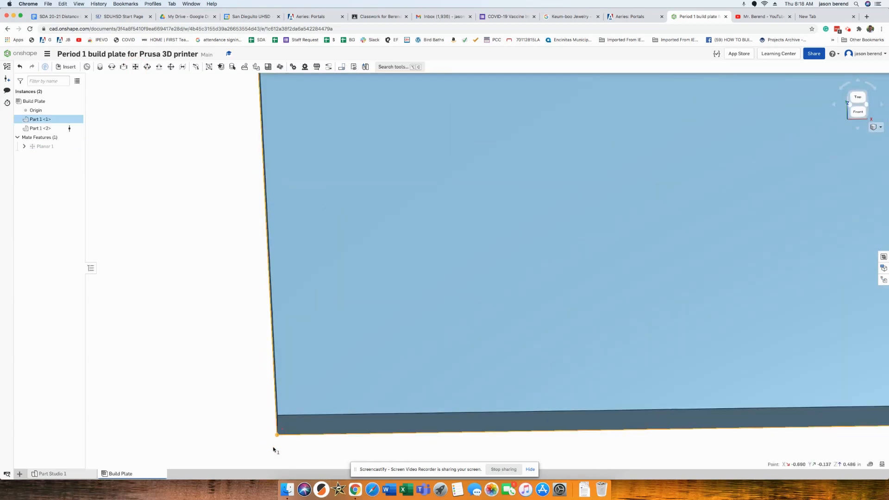
pyautogui.scroll(-2, 273, 447)
pyautogui.scroll(-3, 273, 448)
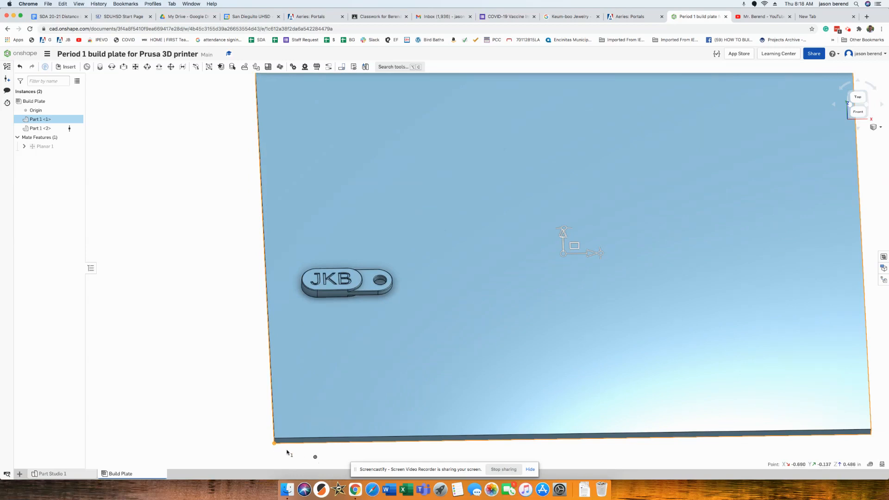
# - Add a Planar mate joining the build plate's bottom front-left corner to the assembly origin
pyautogui.click(315, 457)
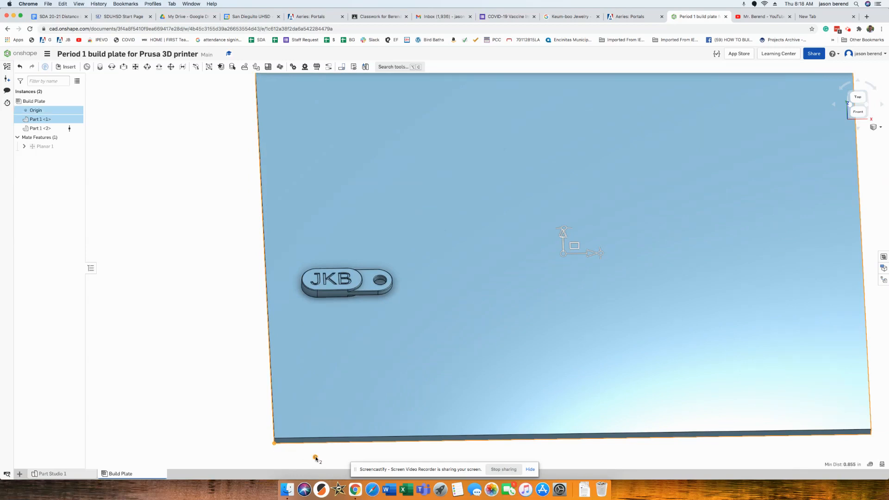
pyautogui.click(135, 67)
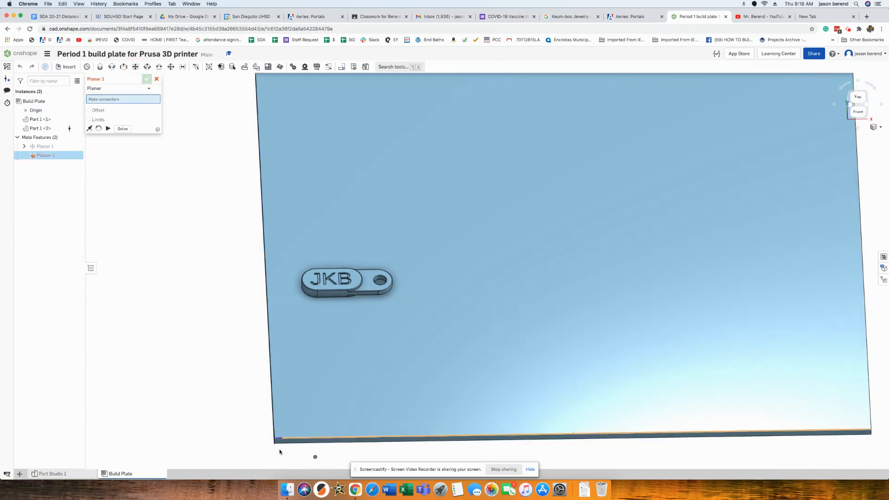
pyautogui.scroll(3, 280, 452)
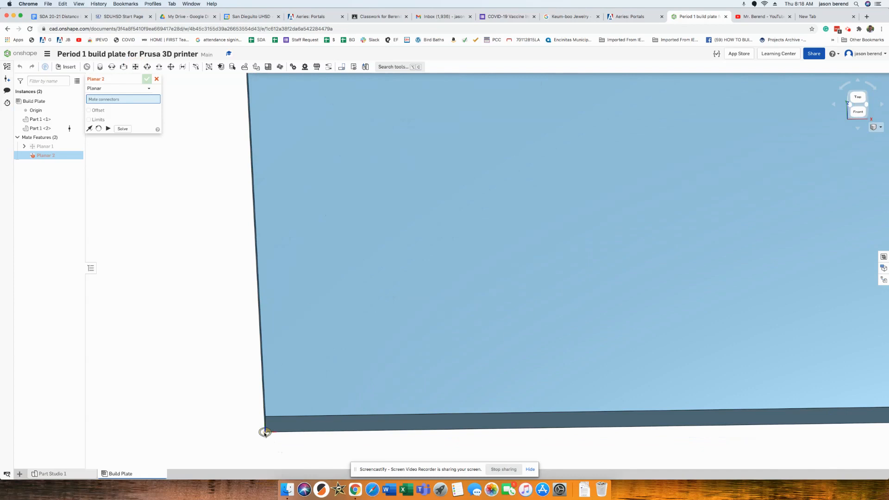
pyautogui.click(265, 433)
pyautogui.scroll(-3, 278, 445)
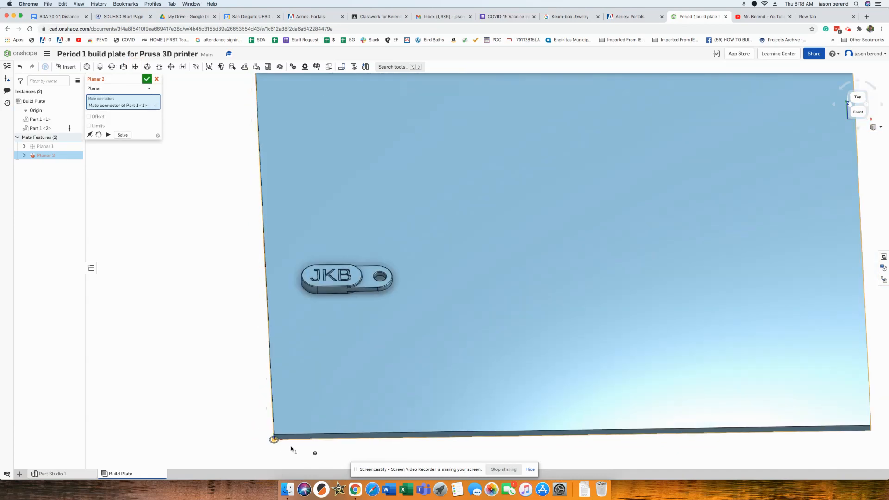
pyautogui.click(315, 455)
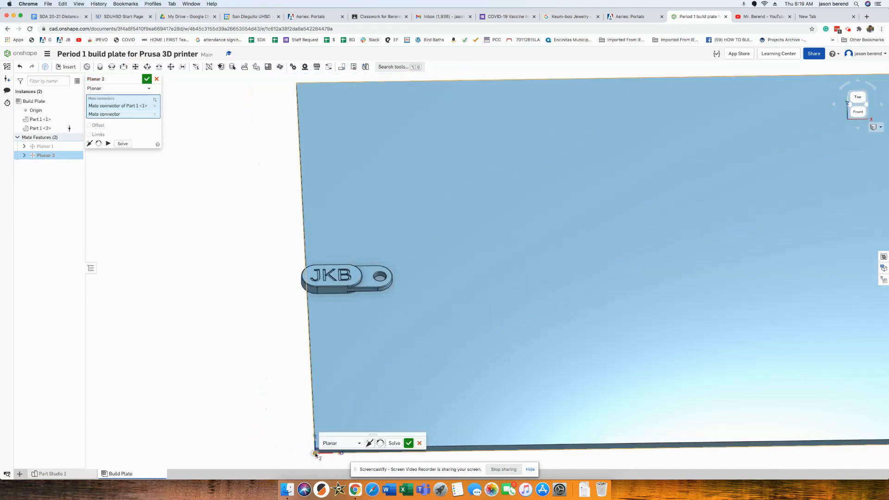
pyautogui.click(147, 79)
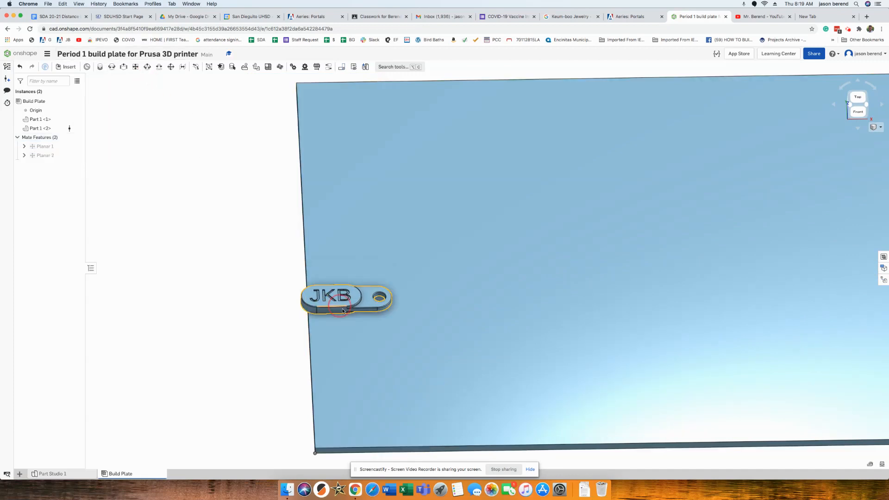
# - Move the keychain into the build plate's front-left corner and fine-tune its position against both edges in the top view
pyautogui.moveTo(338, 307); pyautogui.dragTo(353, 439)
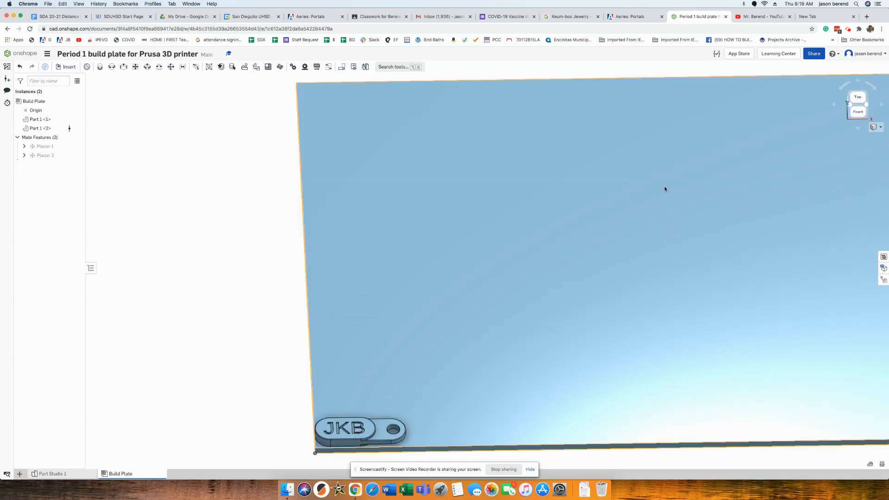
pyautogui.click(858, 97)
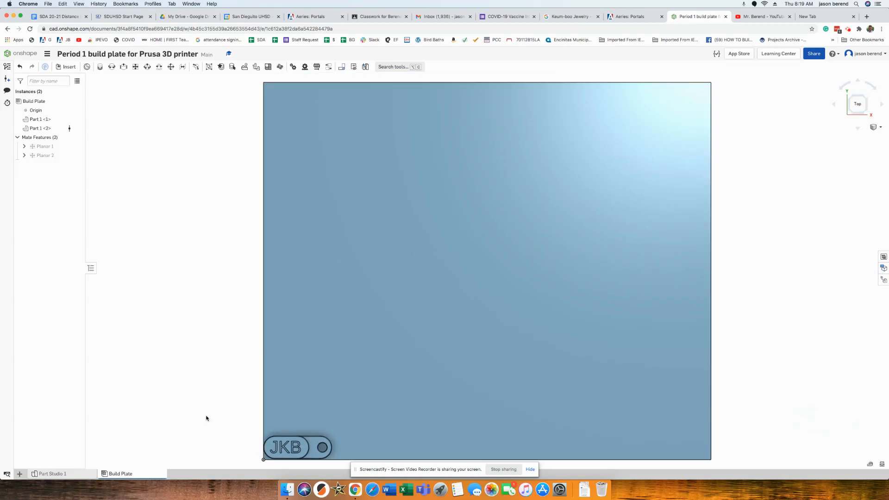
pyautogui.scroll(5, 280, 427)
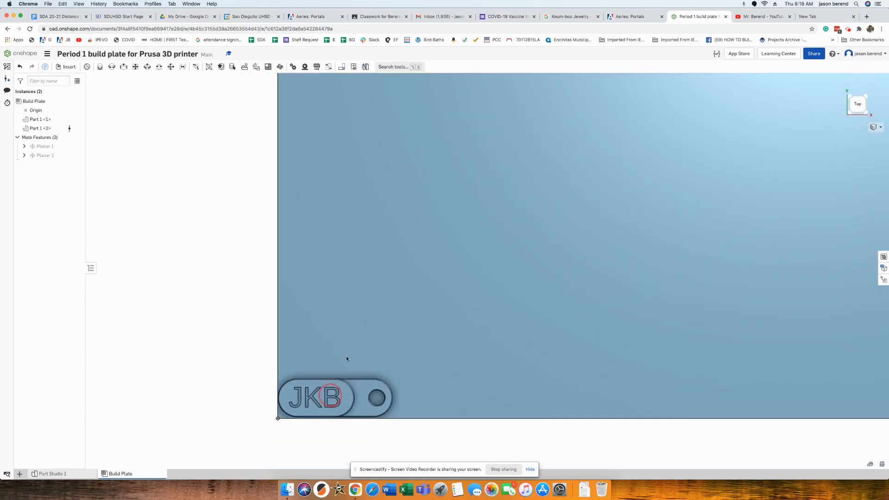
pyautogui.scroll(5, 349, 351)
pyautogui.moveTo(325, 349)
pyautogui.mouseDown()
pyautogui.moveTo(330, 344)
pyautogui.moveTo(327, 352)
pyautogui.mouseUp()
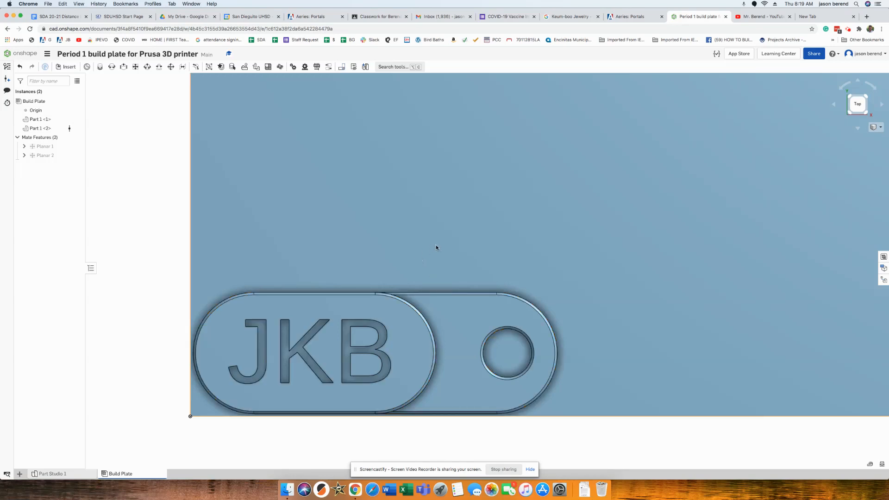
pyautogui.scroll(-5, 437, 245)
pyautogui.scroll(-6, 437, 245)
pyautogui.moveTo(468, 214); pyautogui.dragTo(404, 297, button='middle')
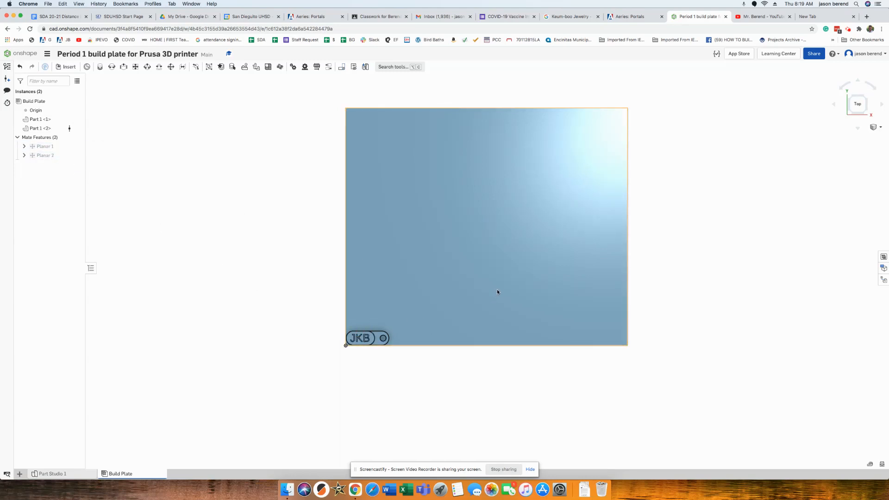
pyautogui.click(849, 30)
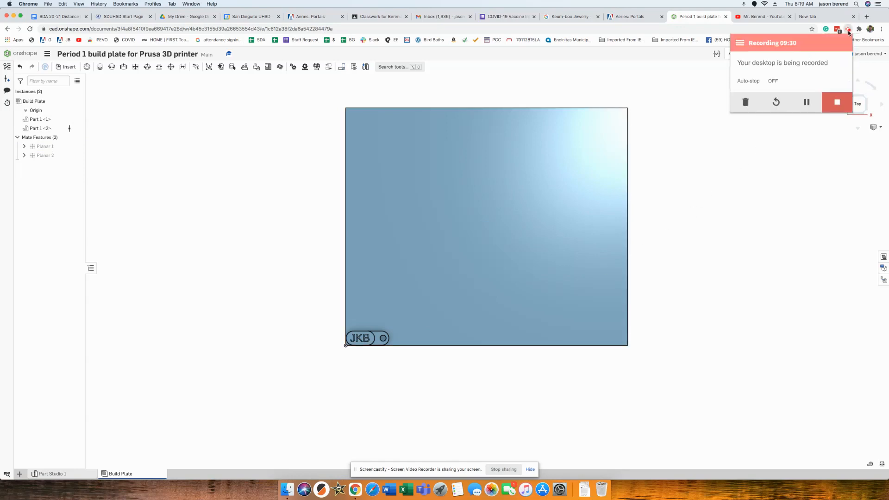